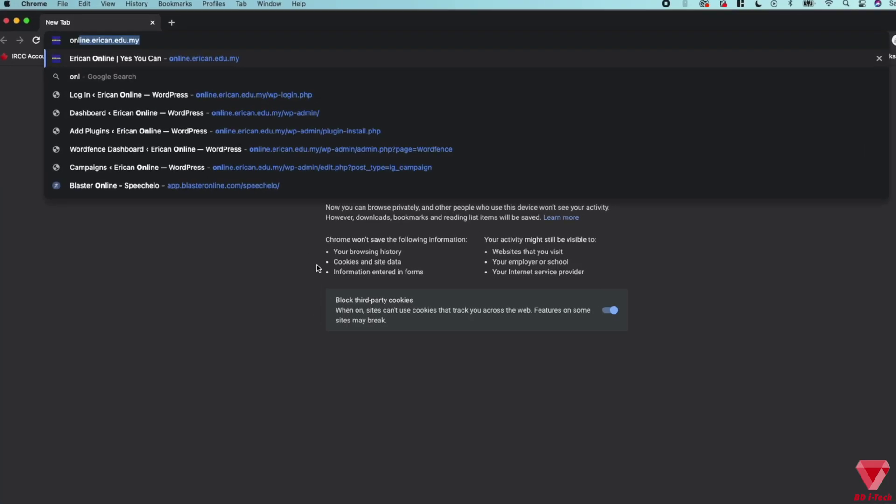
- Load the site's default wp-login.php page and sign in to the WordPress dashboard
key("Down")
key("Down")
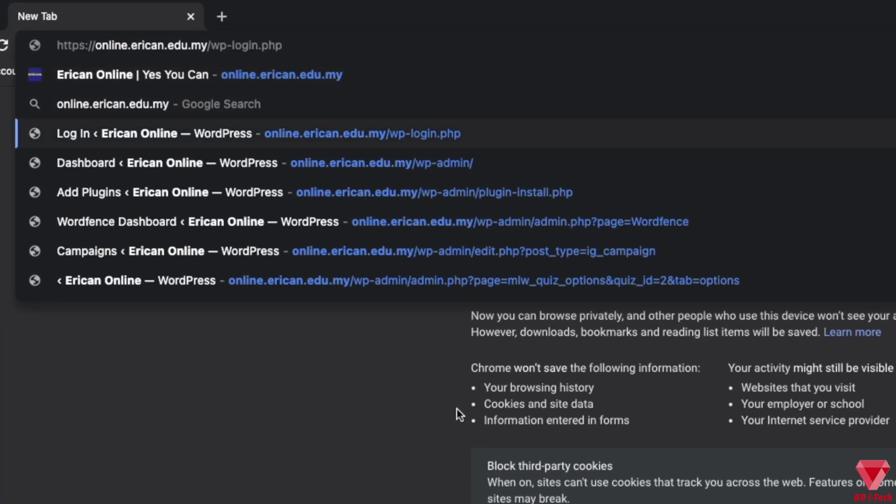
key("Return")
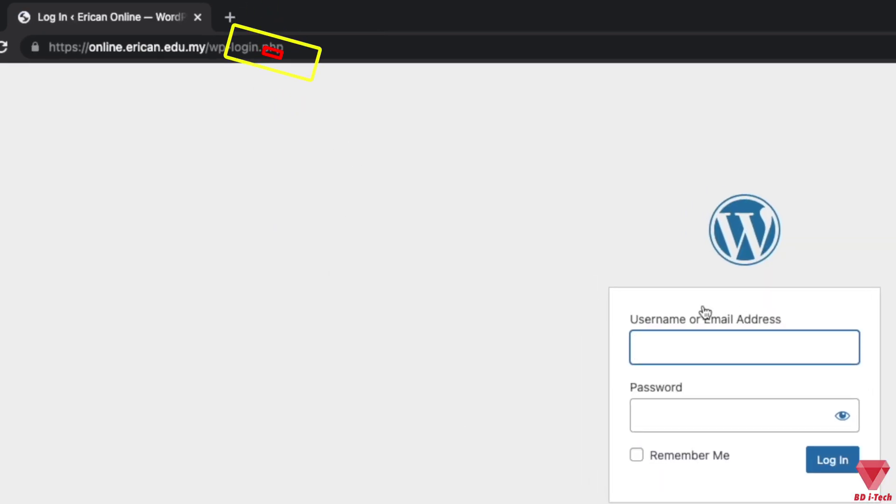
left_click_drag(350, 55, 230, 52)
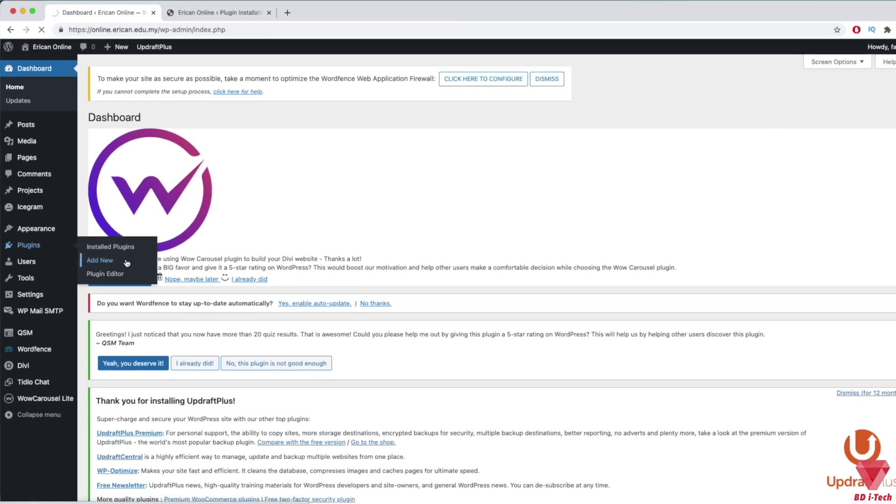
- Search the plugin directory for 'wps hide login', then install and activate WPS Hide Login
left_click(215, 231)
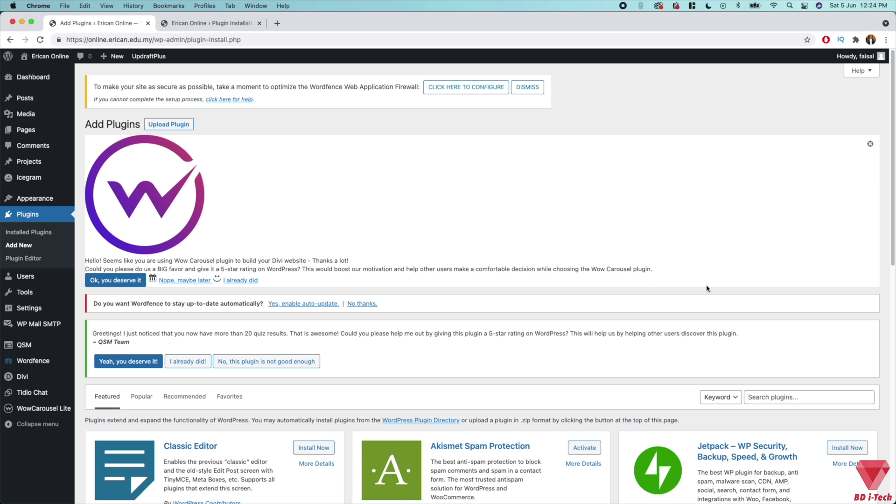
left_click(781, 395)
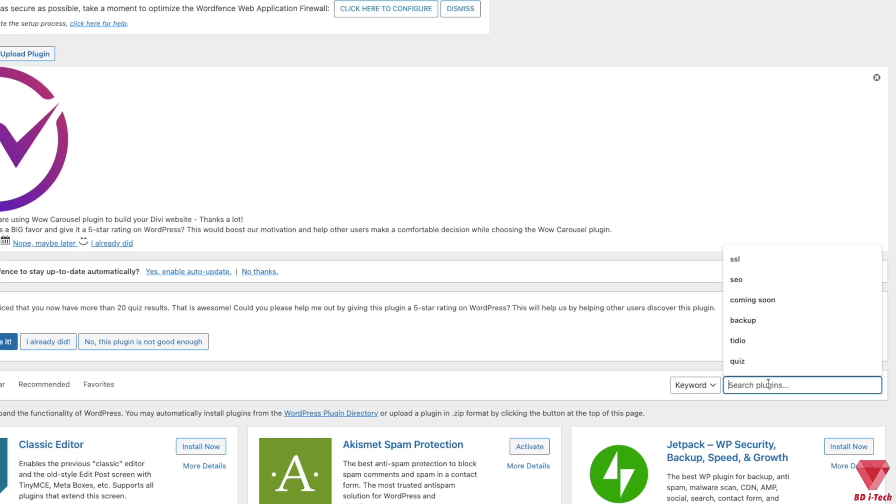
type("wps h")
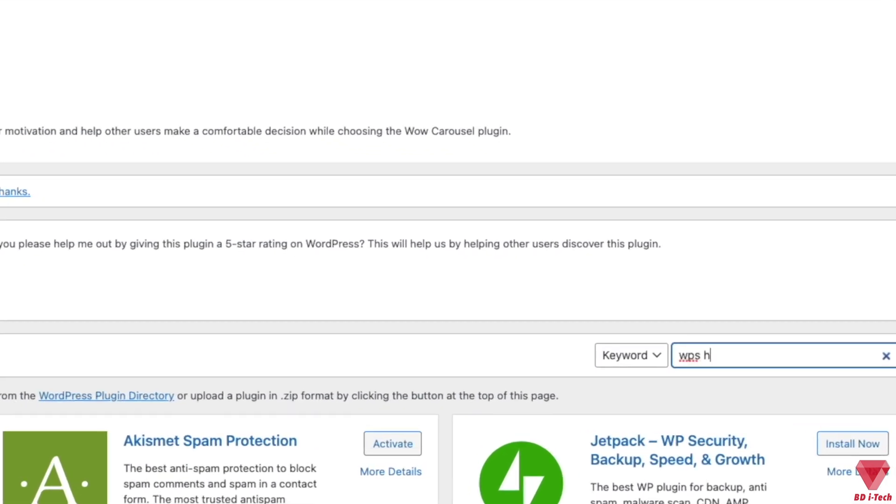
type("ide login")
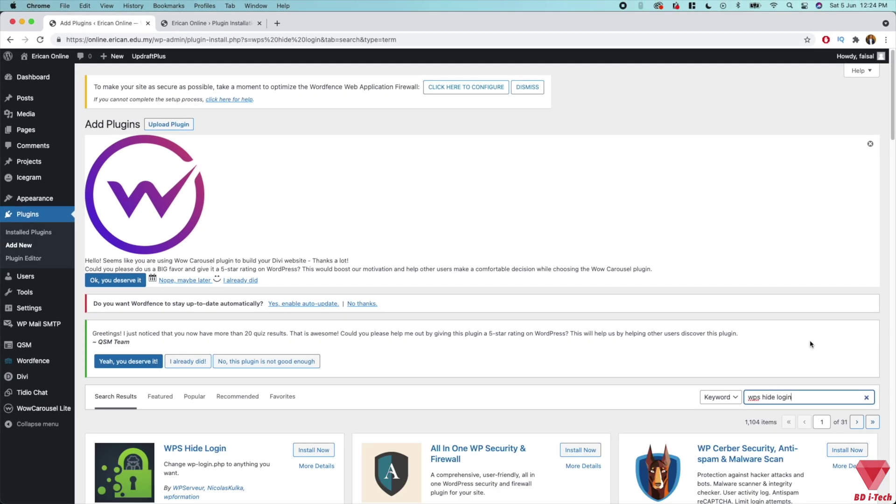
scroll(811, 344, "down", 6)
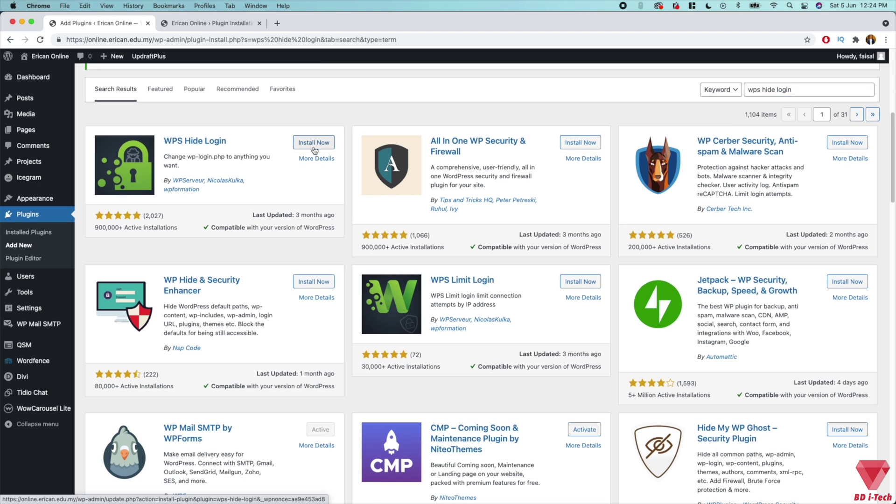
left_click(314, 145)
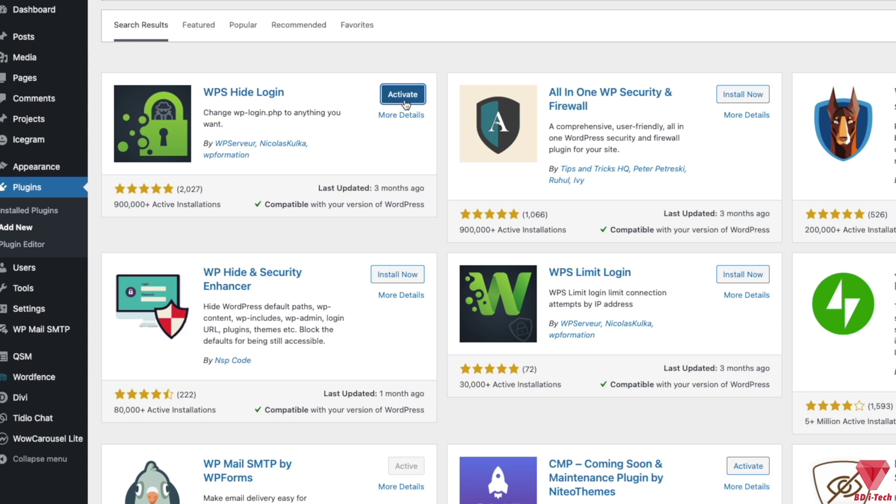
left_click(404, 95)
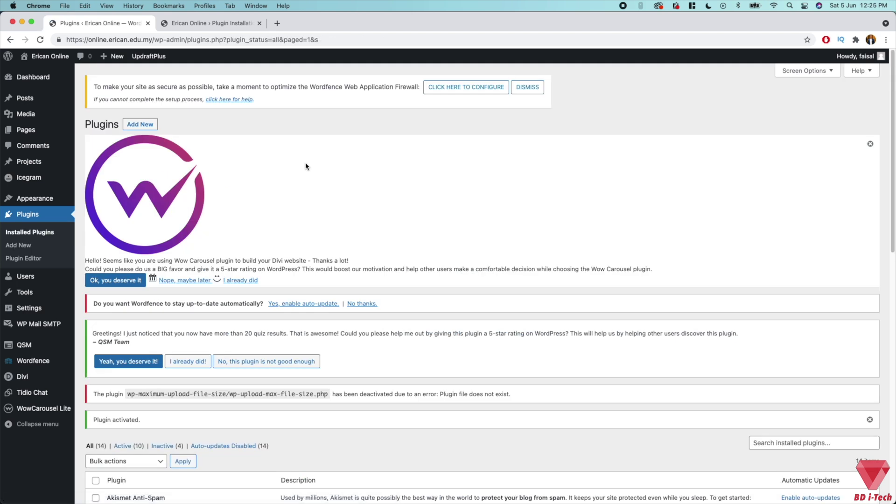
- Open Settings > WPS Hide Login and scroll to the section showing login slug 'login' and redirection '404'
mouse_move(33, 308)
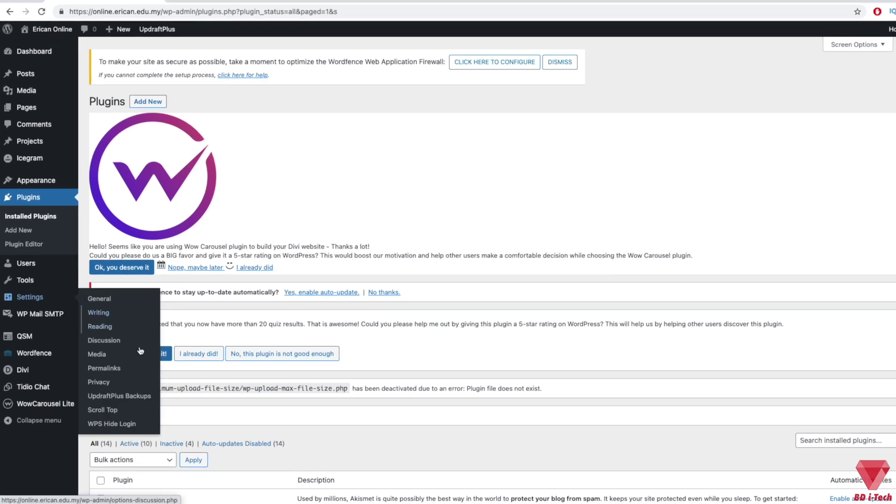
left_click(111, 425)
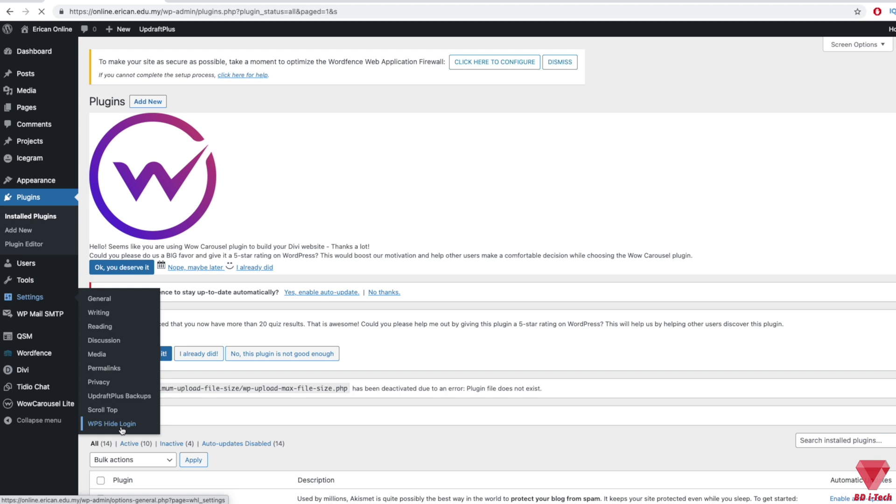
scroll(469, 305, "down", 5)
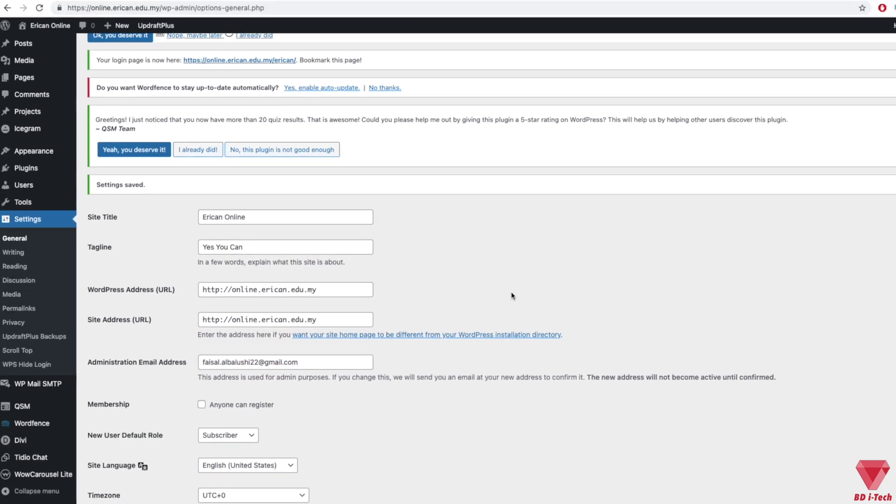
scroll(560, 255, "down", 4)
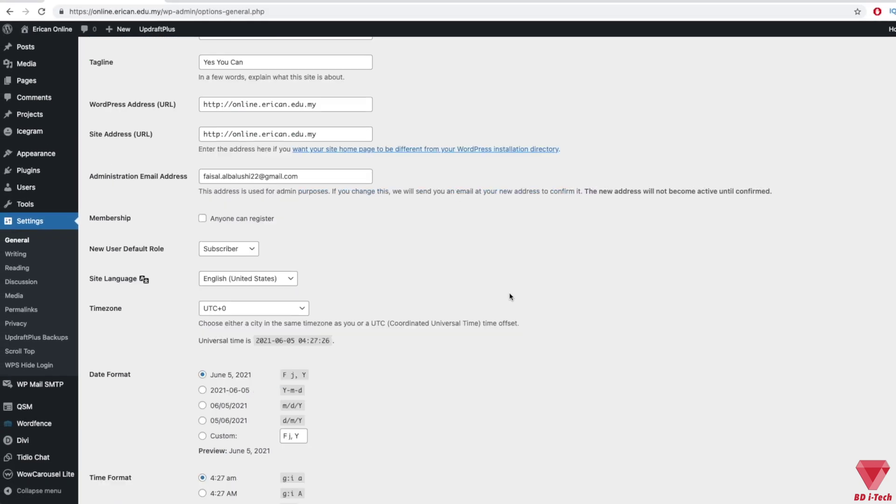
scroll(510, 296, "down", 3)
scroll(509, 297, "down", 5)
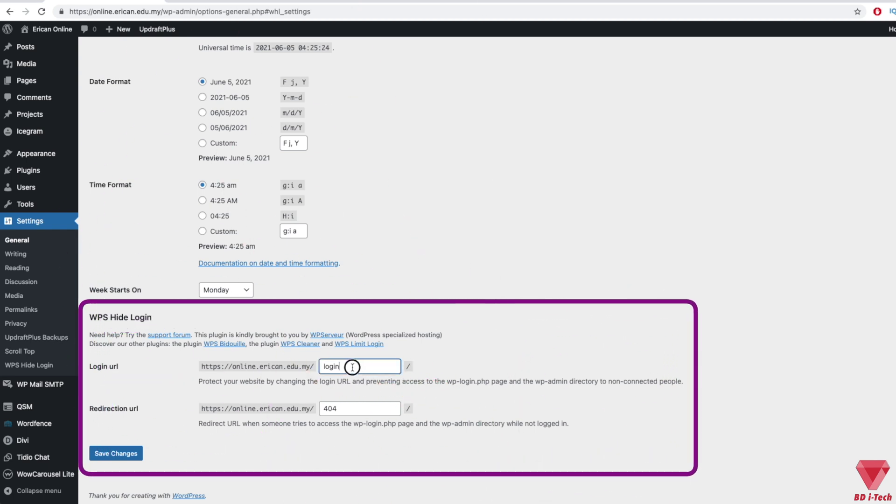
- Select the 'login' slug in the Login url field to check it, leaving it unchanged
left_click_drag(356, 366, 320, 366)
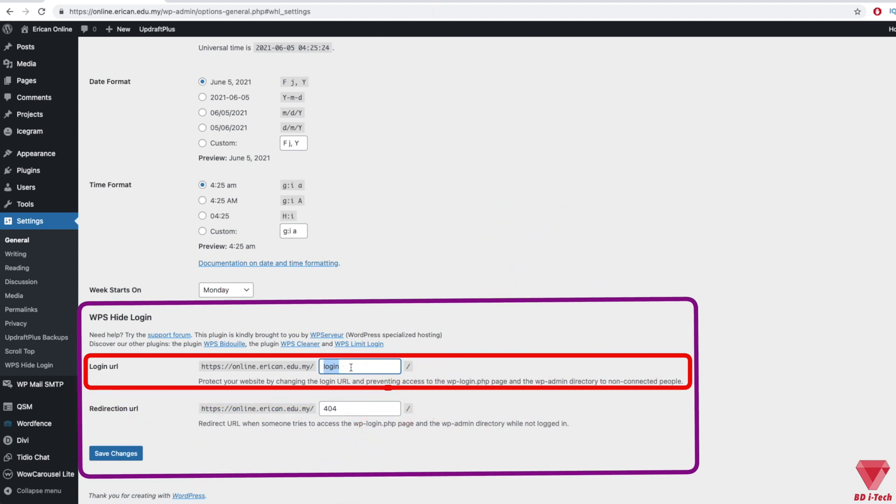
left_click(321, 363)
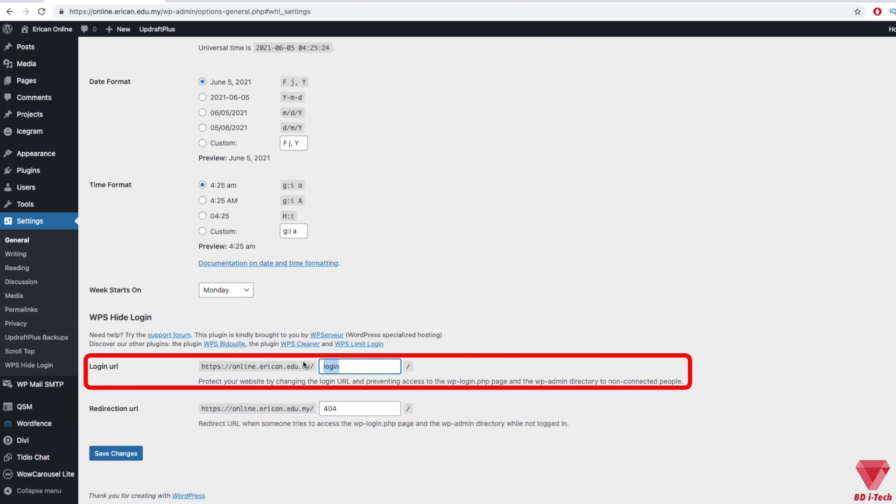
left_click(349, 366)
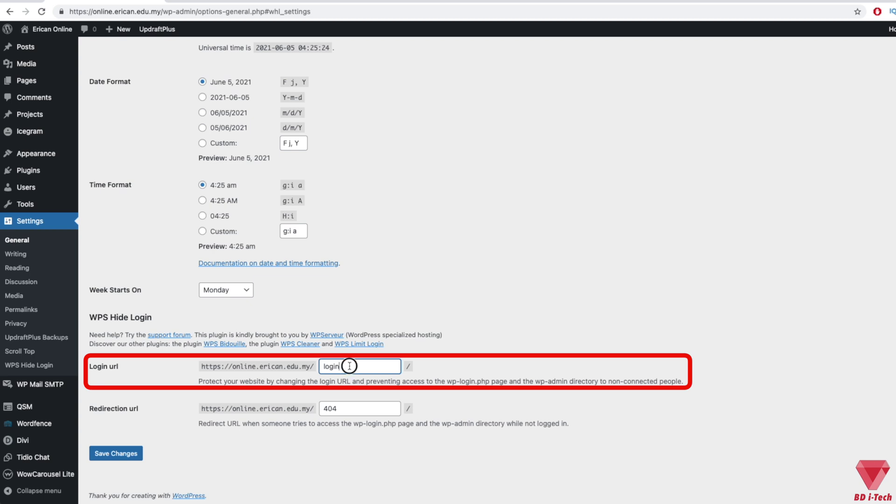
left_click_drag(349, 366, 321, 367)
left_click(348, 368)
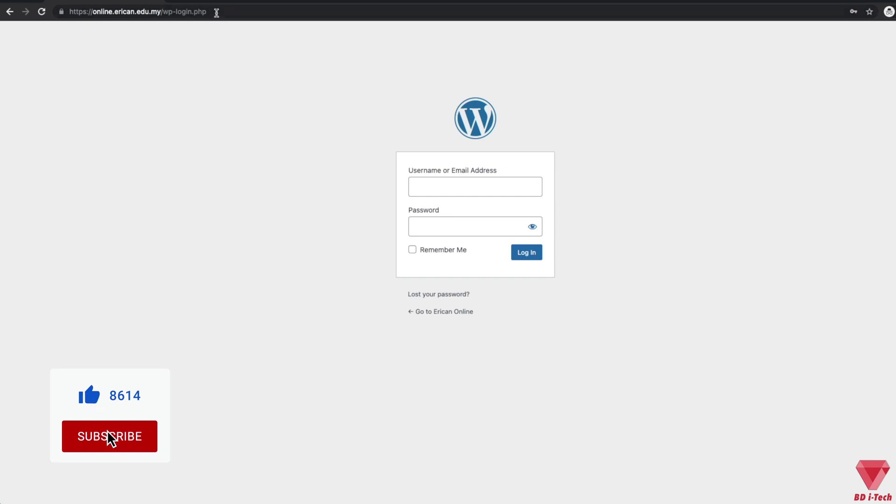
- Reload the default wp-login.php page to confirm it now returns a not-found page
left_click(216, 11)
left_click(198, 85)
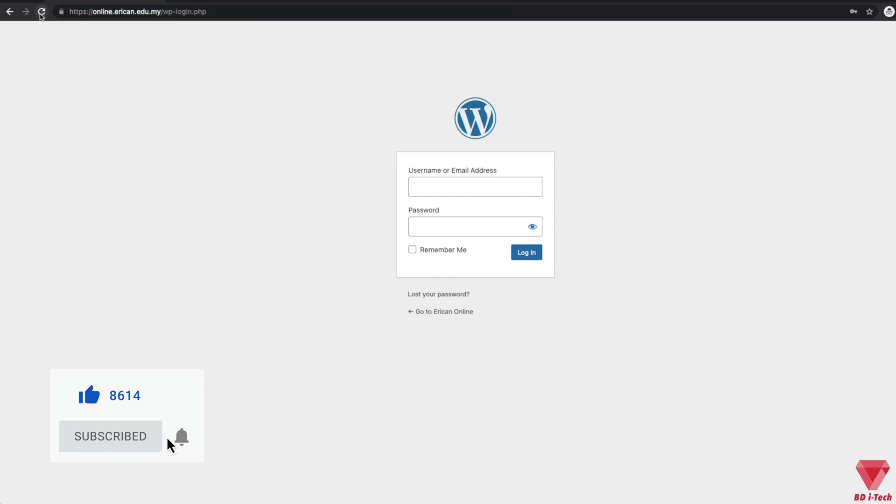
left_click(41, 13)
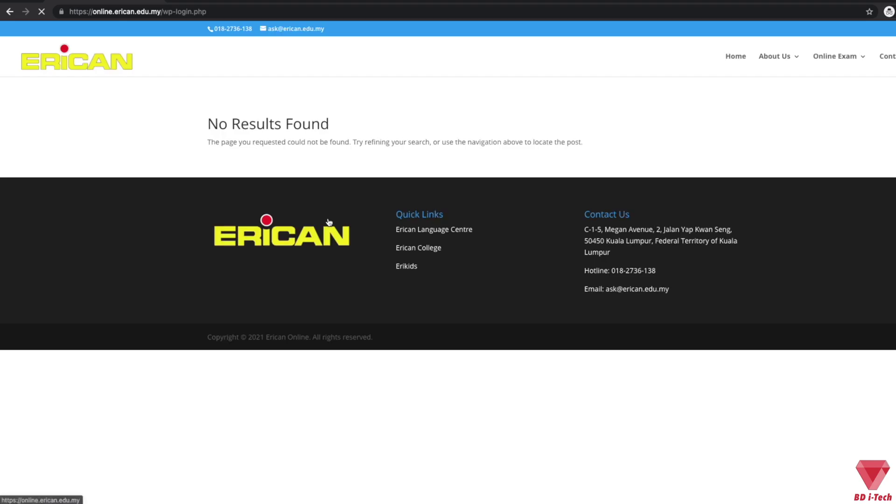
- Change the address path to /login and load the site's sign-in form there
left_click(229, 14)
key("BackSpace")
key("BackSpace")
key("BackSpace")
key("BackSpace")
key("BackSpace")
key("BackSpace")
key("BackSpace")
key("BackSpace")
key("BackSpace")
key("BackSpace")
key("BackSpace")
key("BackSpace")
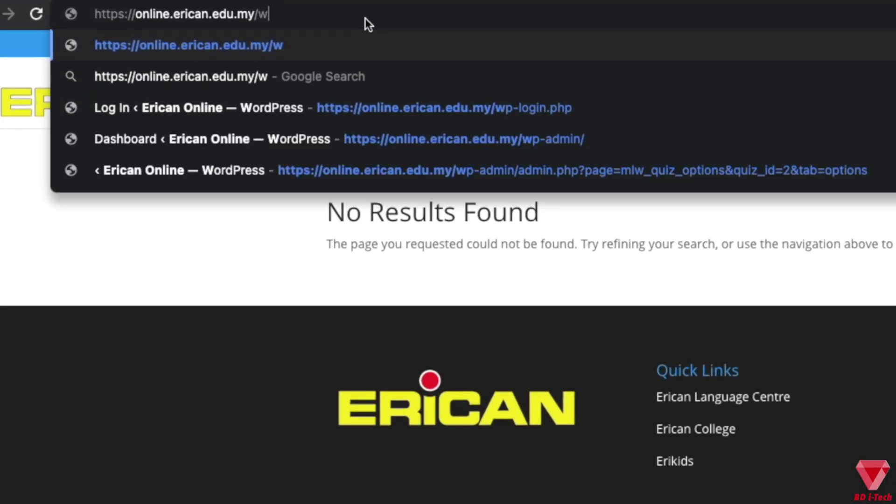
type("login")
key("Return")
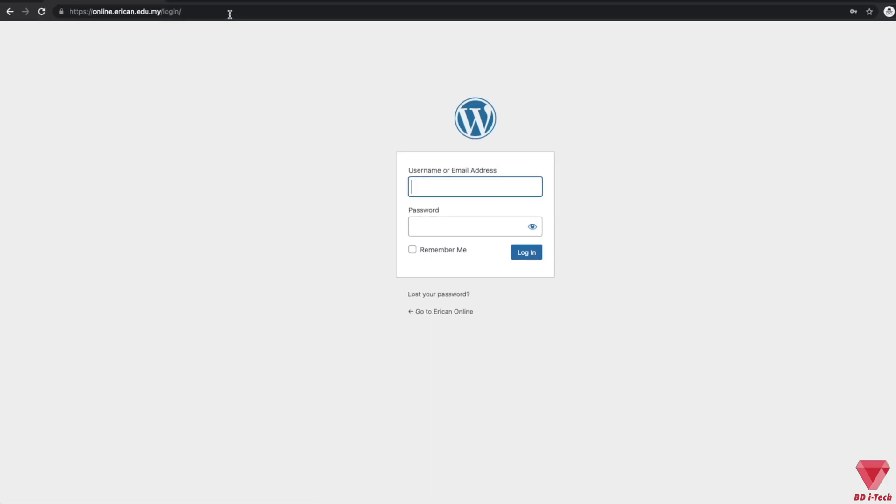
left_click_drag(181, 11, 163, 11)
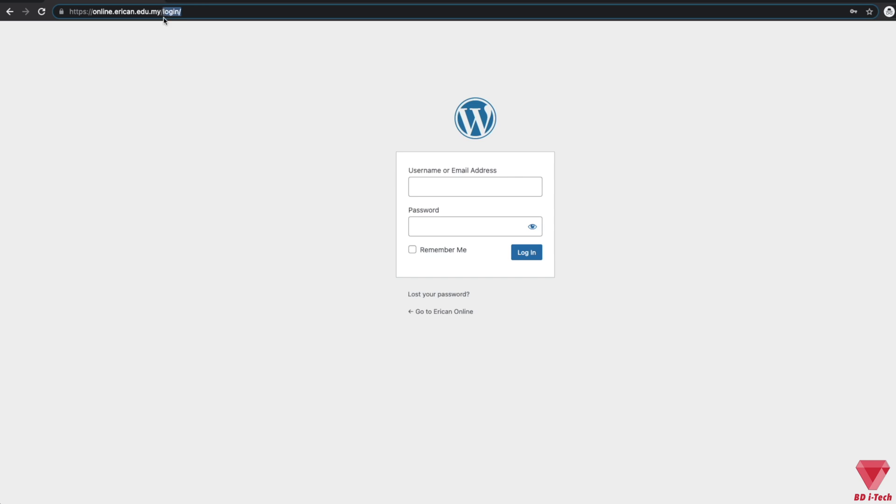
left_click(182, 72)
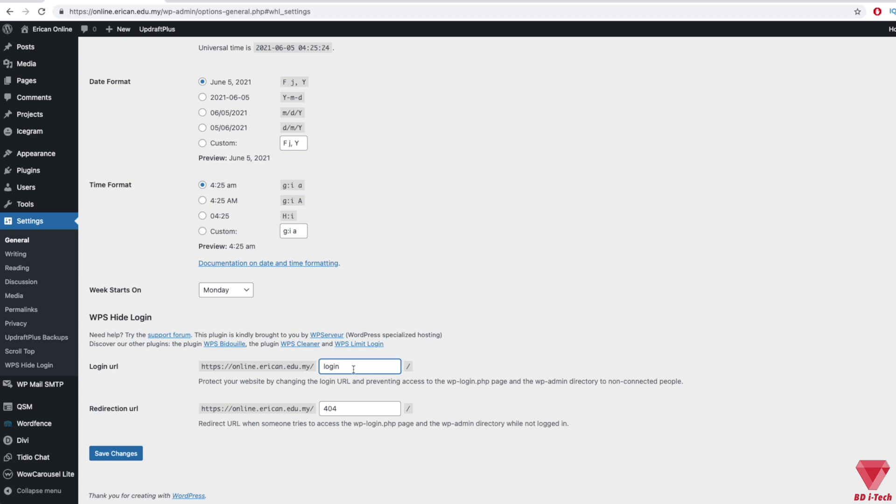
- Replace the Login url slug 'login' with 'erican' and save the changes
left_click_drag(354, 369, 308, 366)
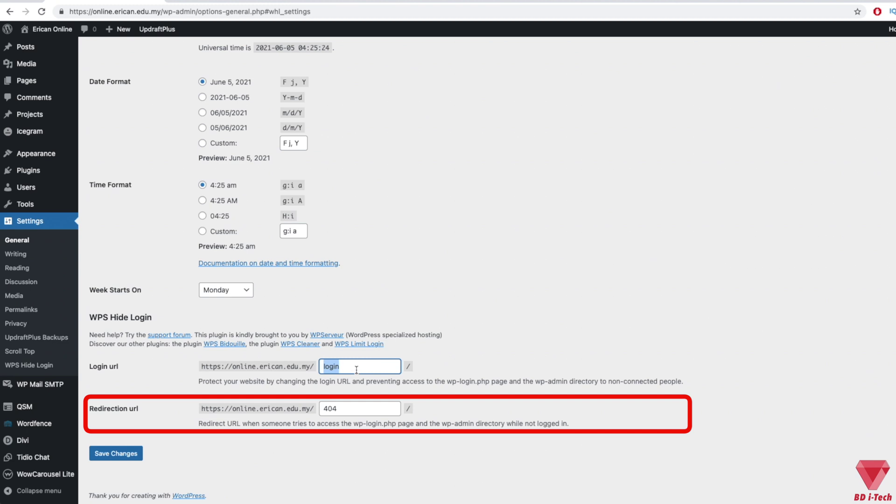
type("3")
type("ric@n")
key("BackSpace")
key("BackSpace")
key("BackSpace")
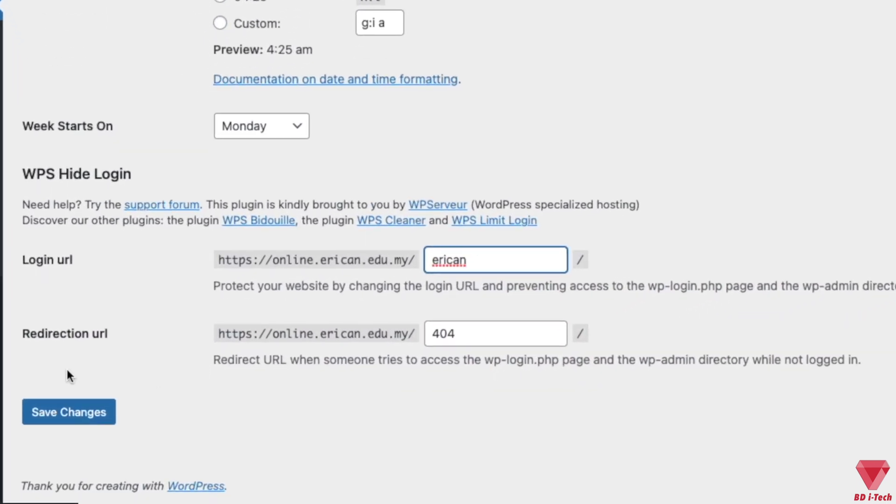
left_click(69, 425)
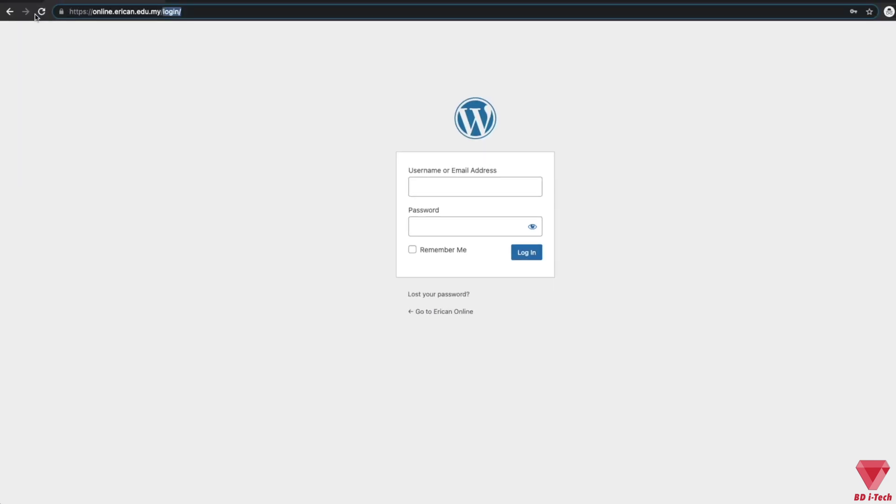
- Reload /login to confirm it is not found, then load the sign-in page at /erican
left_click(41, 11)
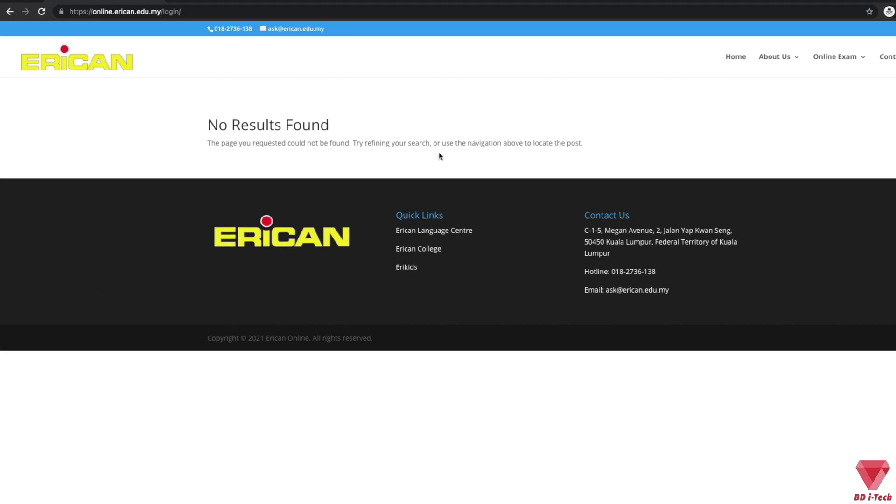
left_click(185, 11)
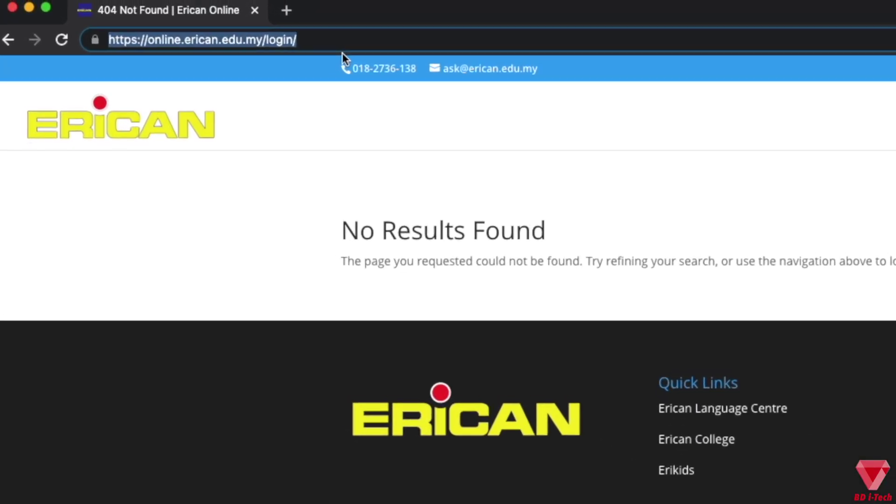
key("BackSpace")
key("BackSpace")
key("BackSpace")
key("BackSpace")
key("BackSpace")
key("BackSpace")
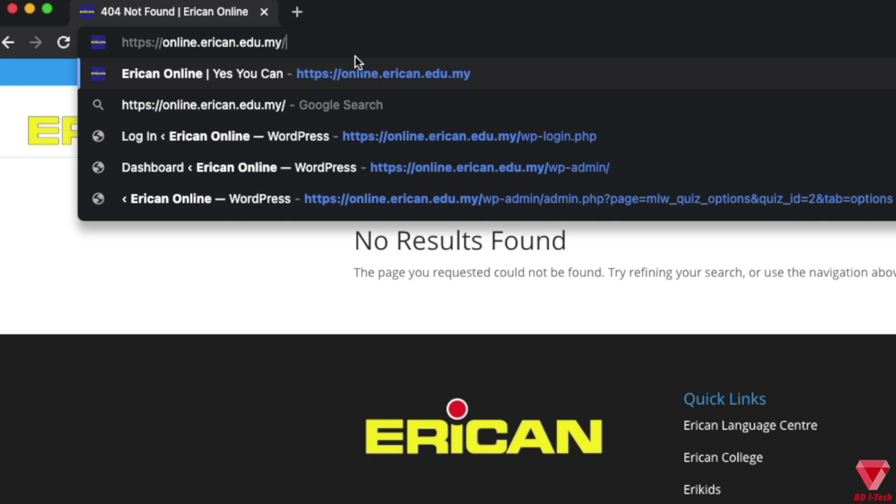
type("erican")
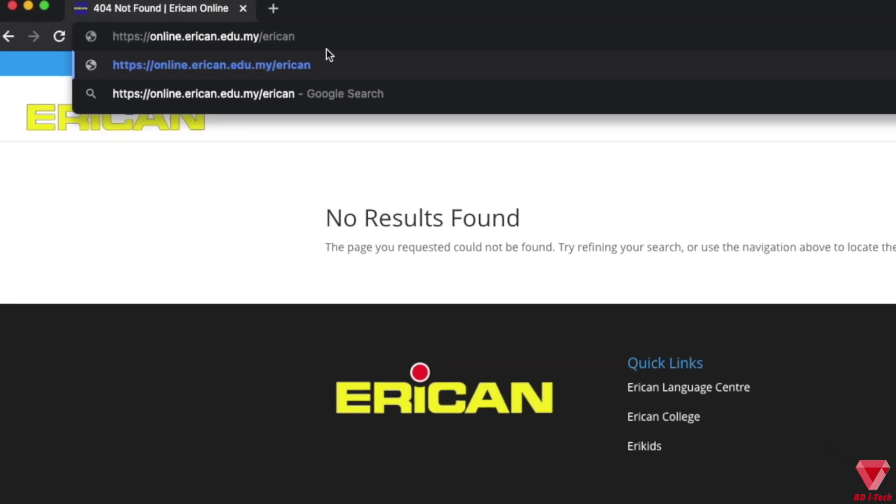
key("Return")
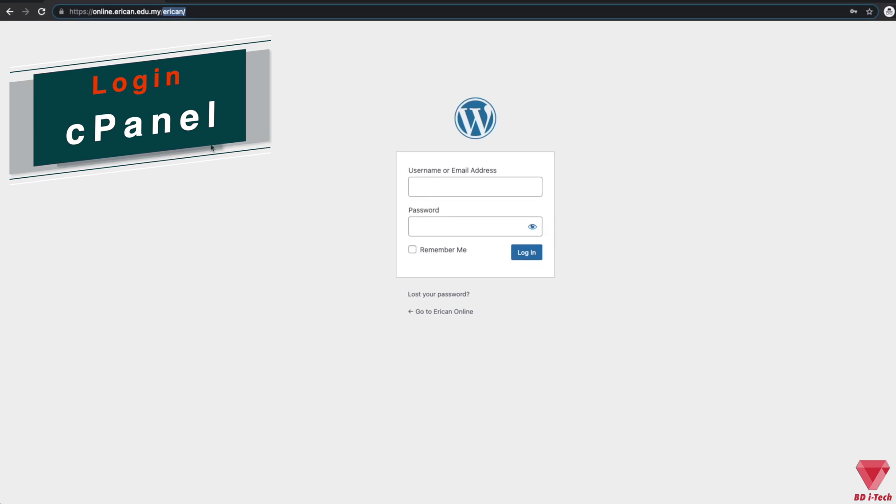
- Sign in and scroll General Settings back to the WPS Hide Login slug 'erican'
left_click(210, 145)
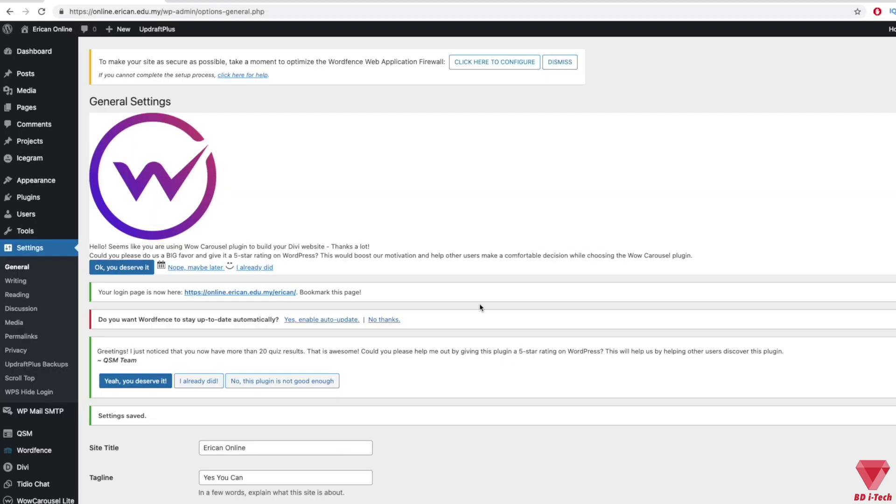
scroll(509, 296, "down", 15)
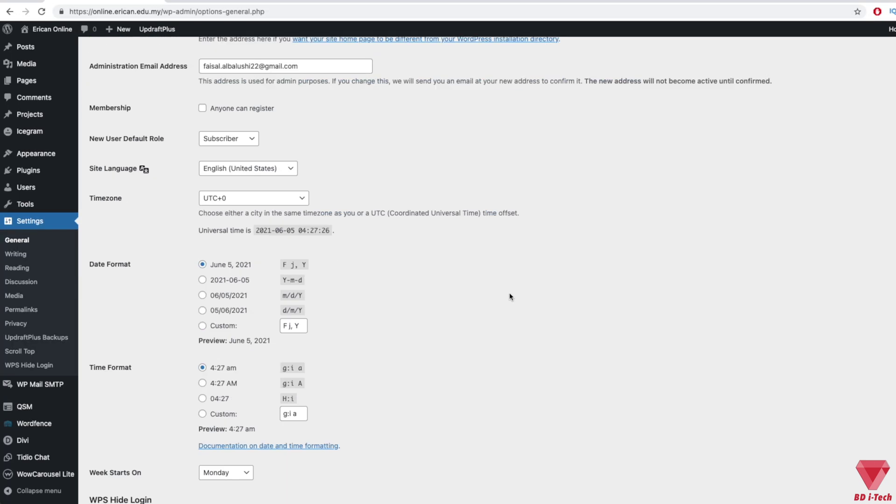
scroll(510, 296, "down", 4)
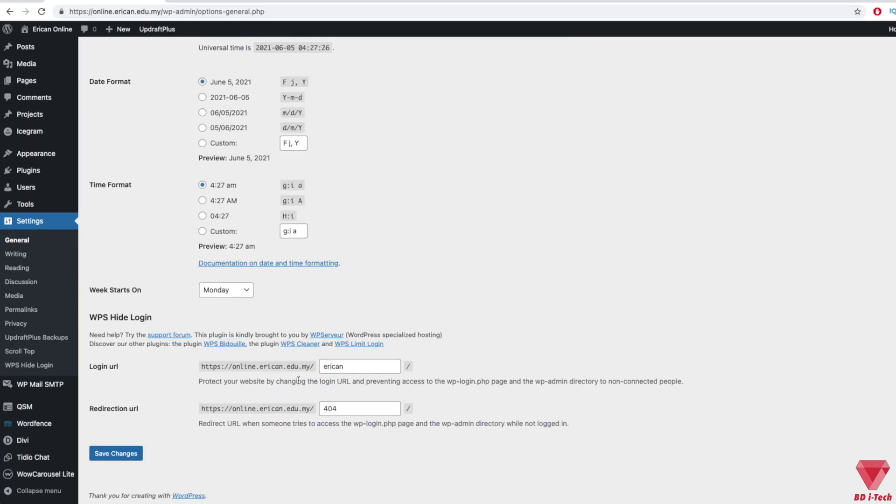